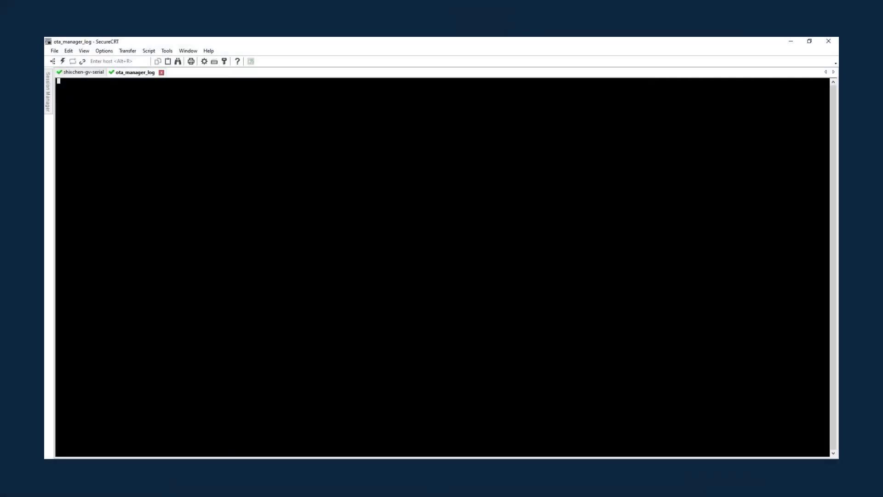
Enter the device's adb shell and follow the last 10 lines of /data/local/tmp/ota_log_file.txt in the background, highlighting the OTA core connection entry
text(adb shell)
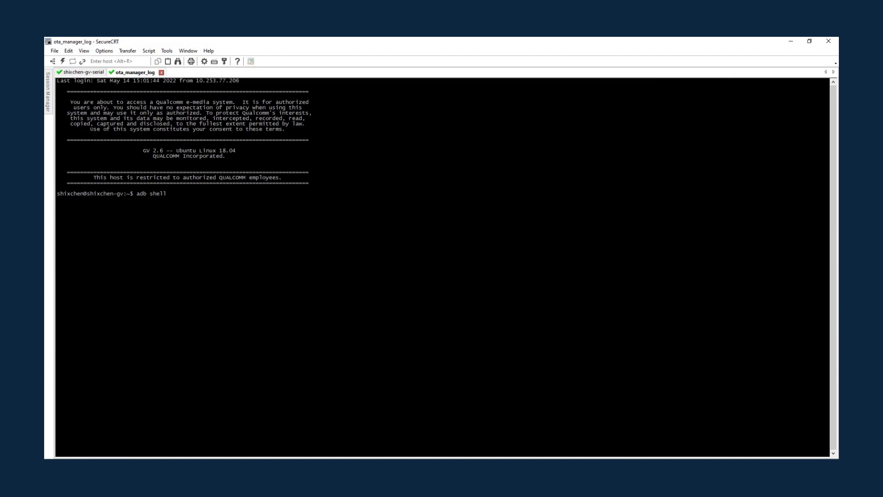
key(Return)
text(tail -f -n 10 /data/local/tmp/ota_log_file.txt &)
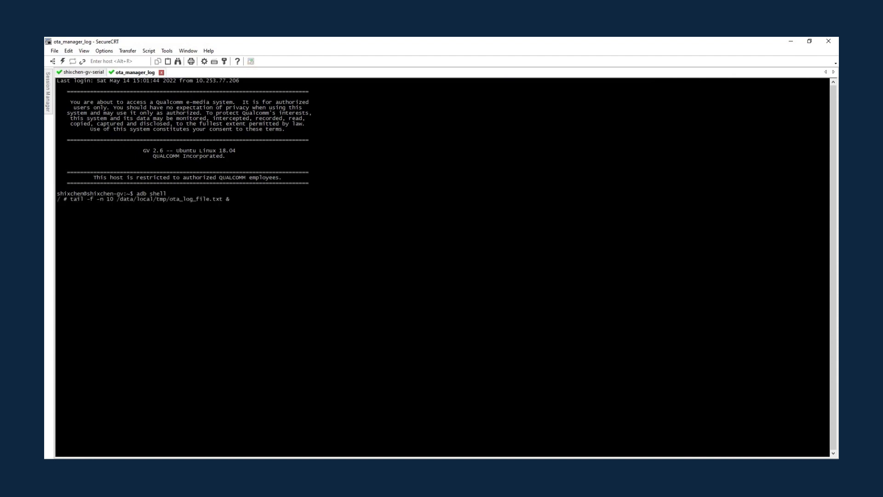
key(Return)
key(Return)
drag(210, 253, 119, 253)
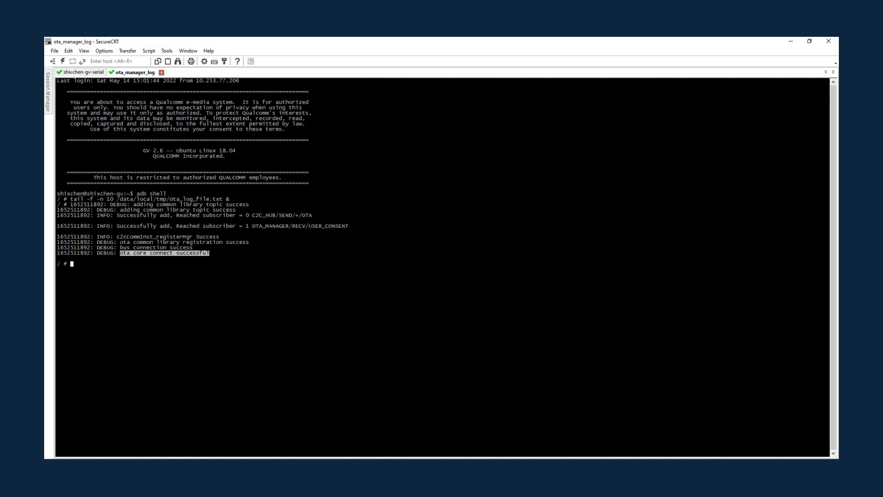
In the c2c_hub_log session, enter the adb shell and follow the last 10 lines of /data/local/tmp/c2c_hub_log_file.txt in the background
text(adb shell)
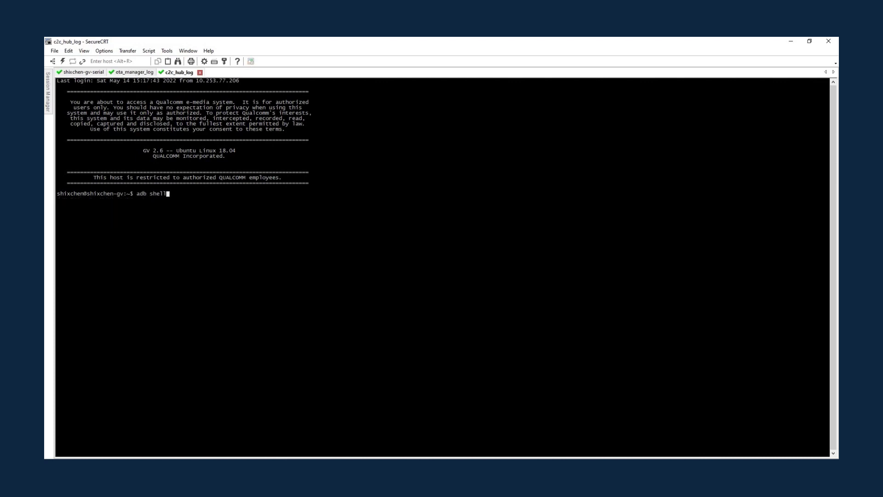
key(Return)
text(tail -f -n 10 /data/local/tmp/c2c_hub_log_file.txt &)
key(Return)
key(Return)
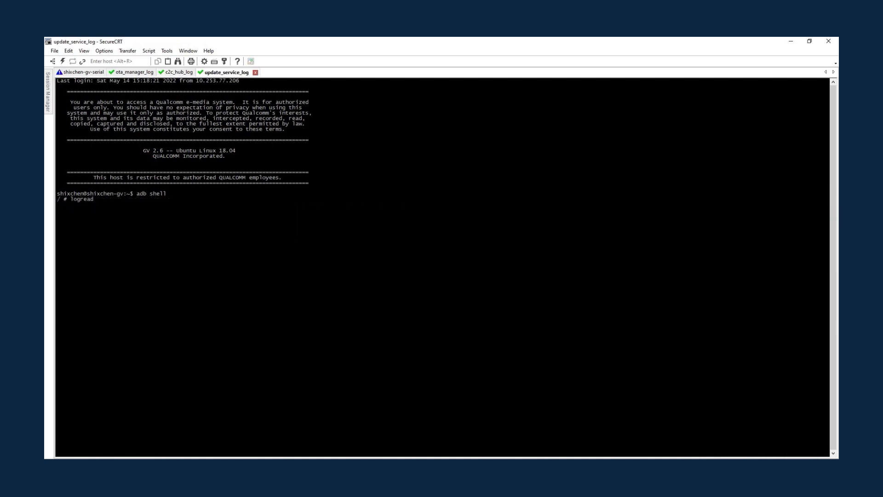
Follow logread output filtered for tafUpdate in the background, and enter the logread follow command filtered for mrc in the mrc_daemon_log session
text(-f | grep tafUpdate &)
key(Return)
mouse_move(48, 92)
click(79, 118)
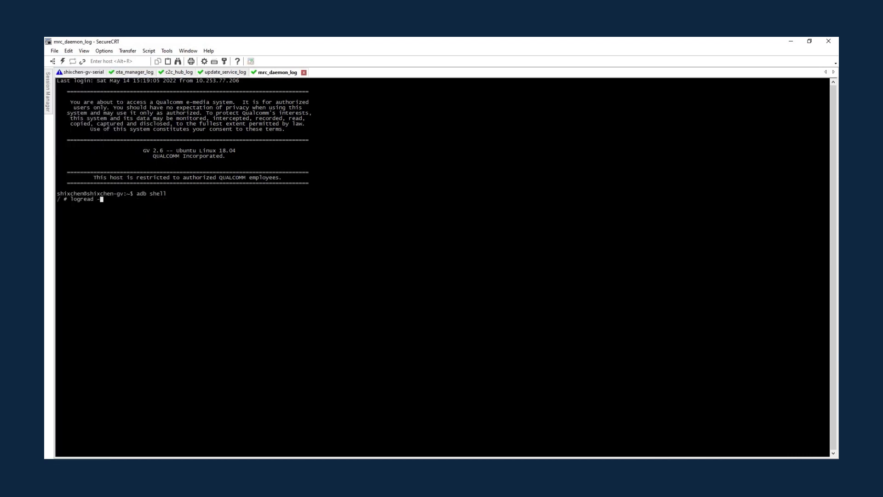
text(f | grep mrc)
Open the user_consent_log session and run the user consent program from /data in the device shell
mouse_move(48, 92)
double_click(98, 191)
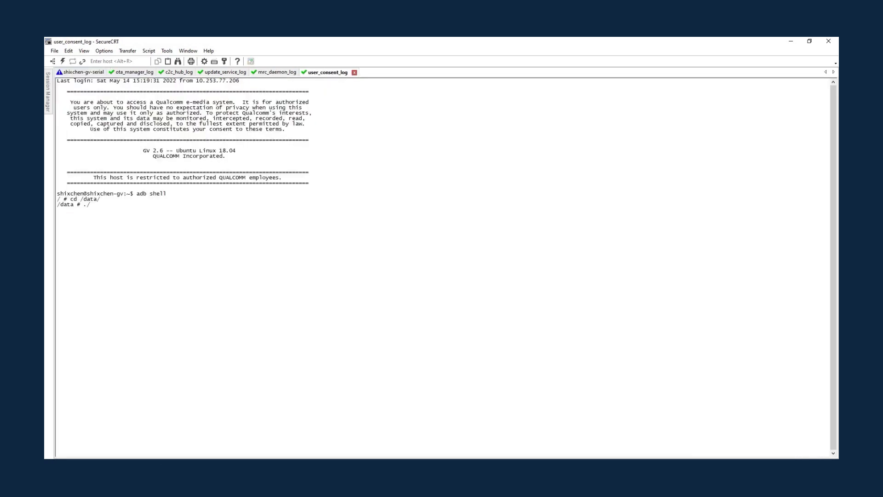
text(user_c)
key(Tab)
key(Return)
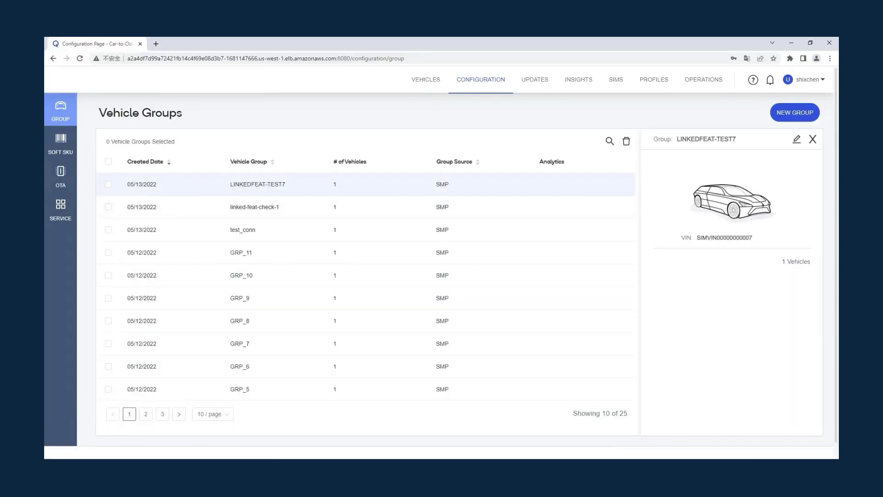
Switch to the Car-to-Cloud web page and start a new OTA file upload for model Volvoxc90 with device Telematics
click(61, 176)
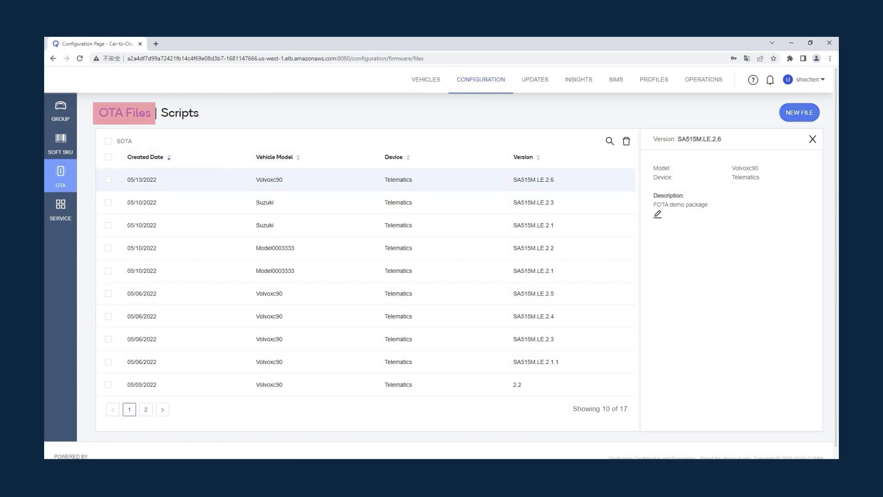
click(800, 113)
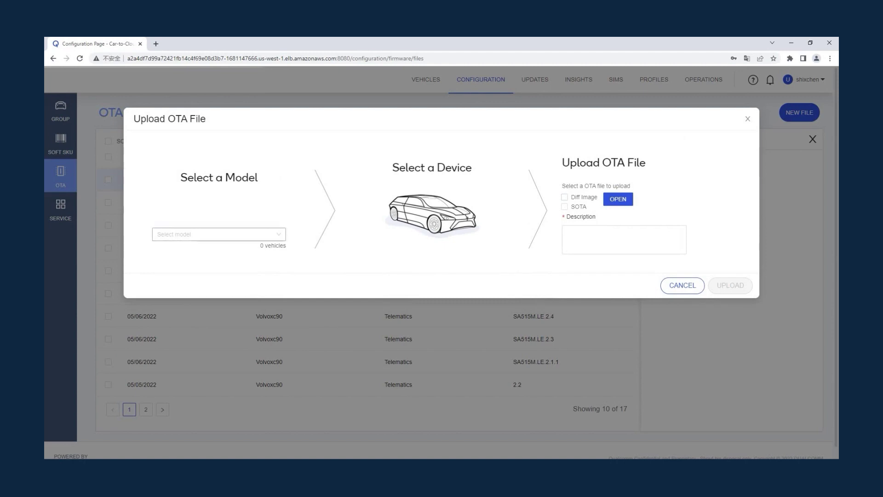
click(219, 235)
scroll(219, 329, down, 5)
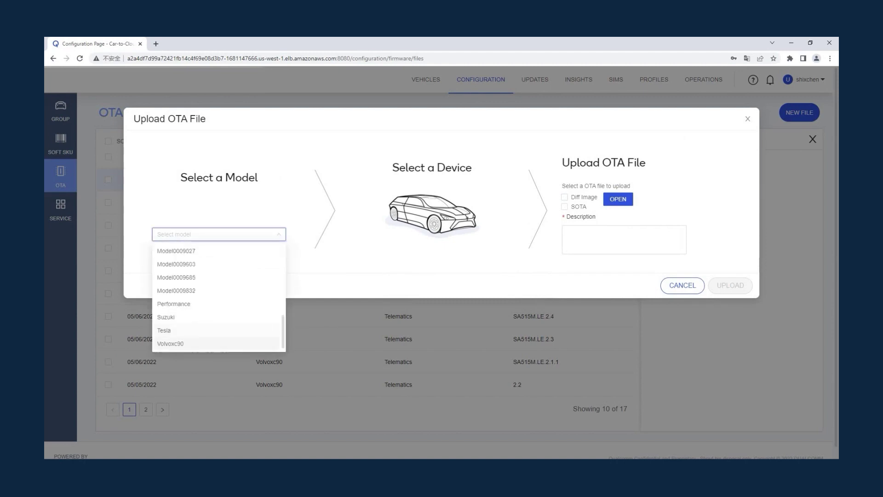
click(219, 344)
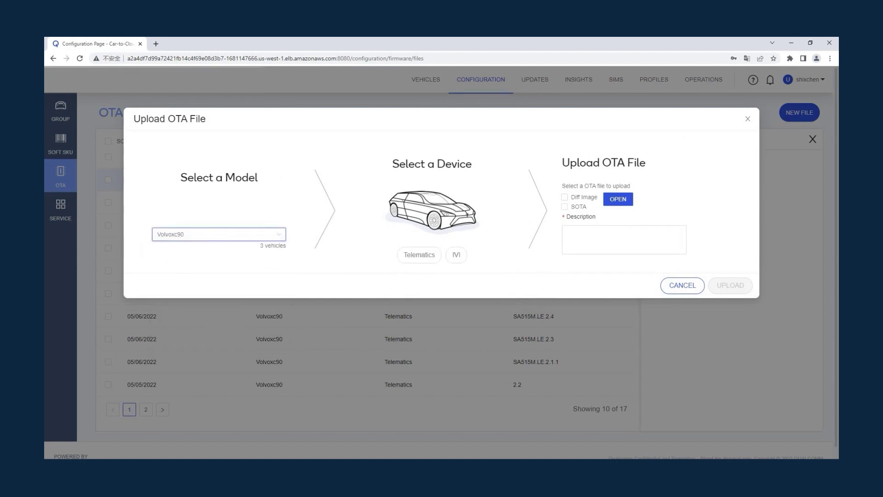
click(419, 254)
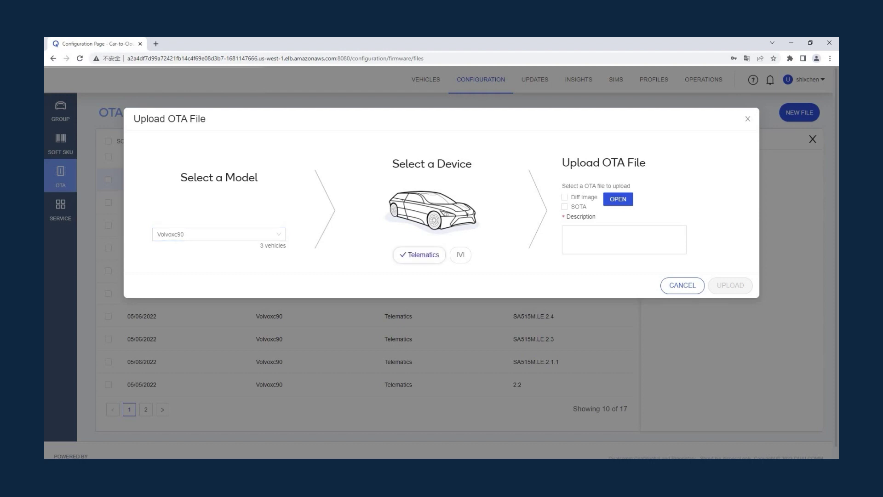
Mark the upload as a diff image, attach update_vSA515M.LE.2.6.zip and enter the description "For FOTA demo"
click(564, 197)
click(618, 199)
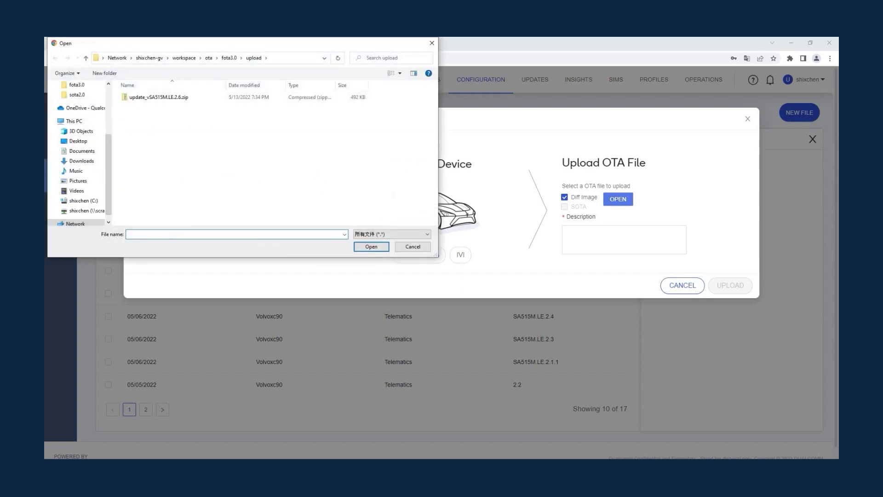
click(159, 97)
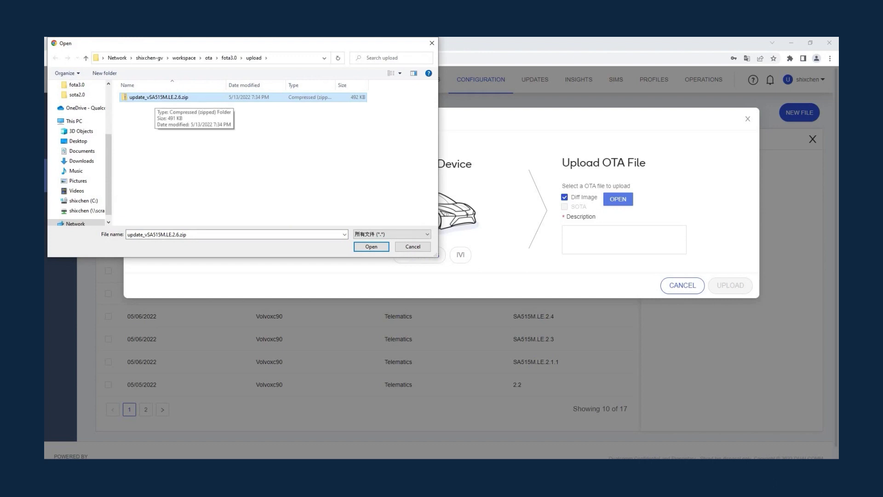
double_click(156, 98)
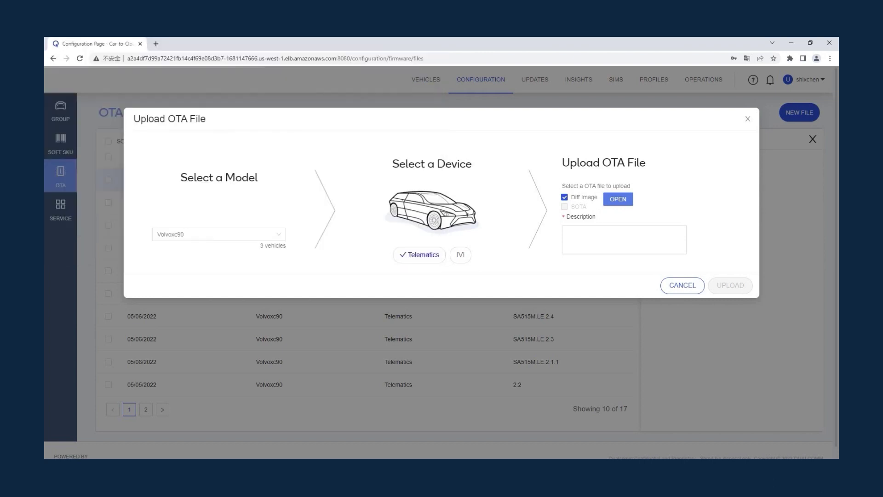
click(624, 252)
text(For FOTA de)
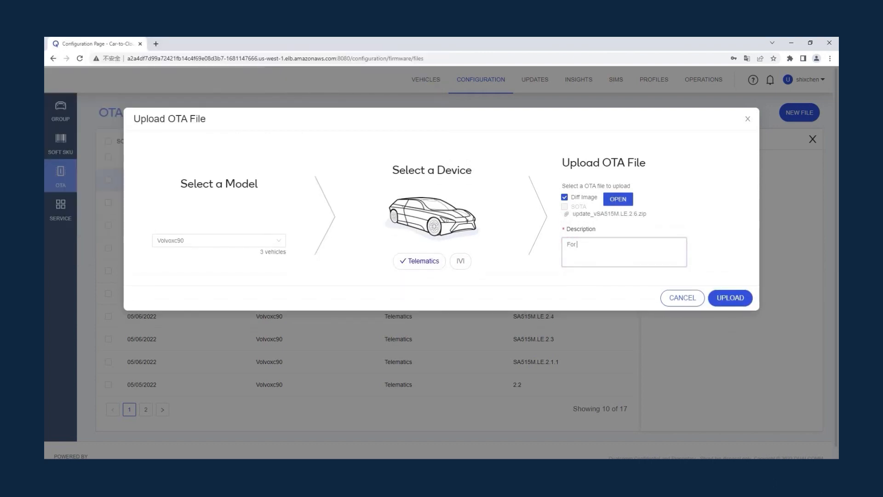
text(mo)
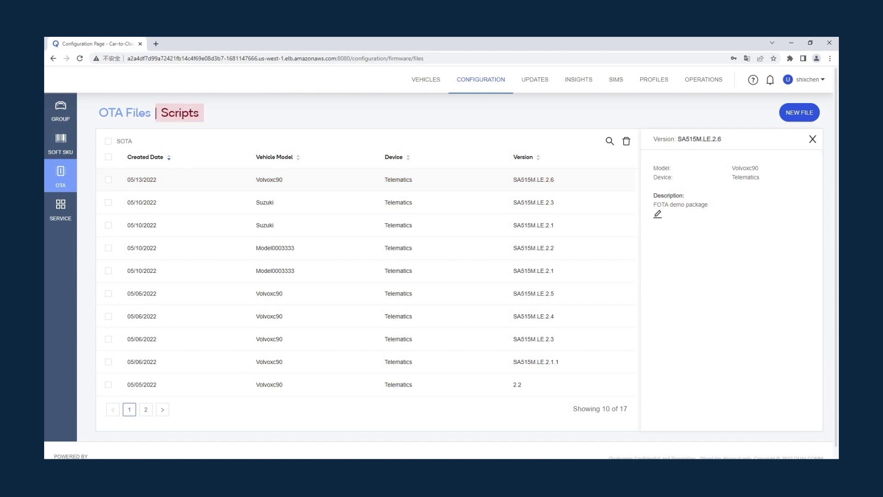
Start a new OTA script named NewFirmwareNotification with the Gear_P pre-condition
click(180, 113)
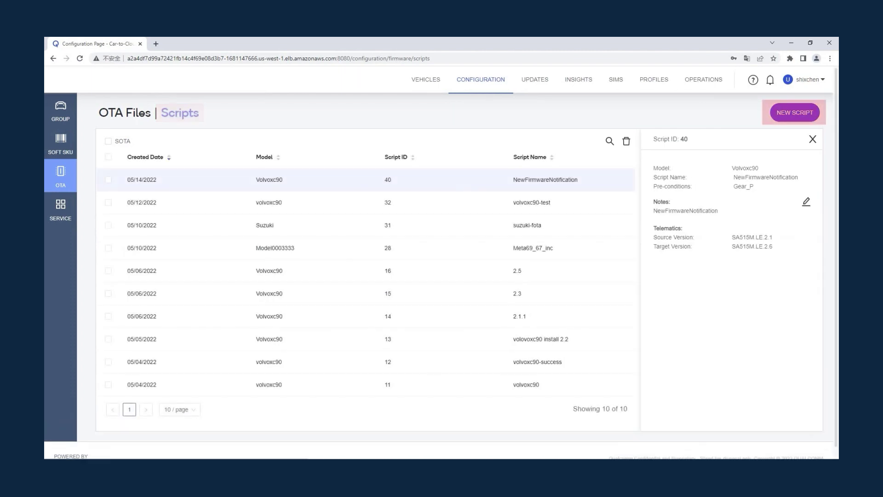
click(800, 112)
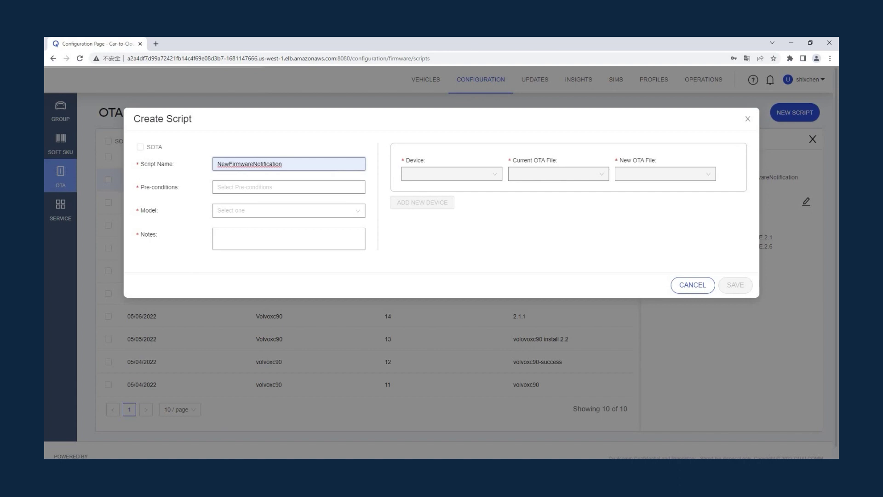
click(289, 187)
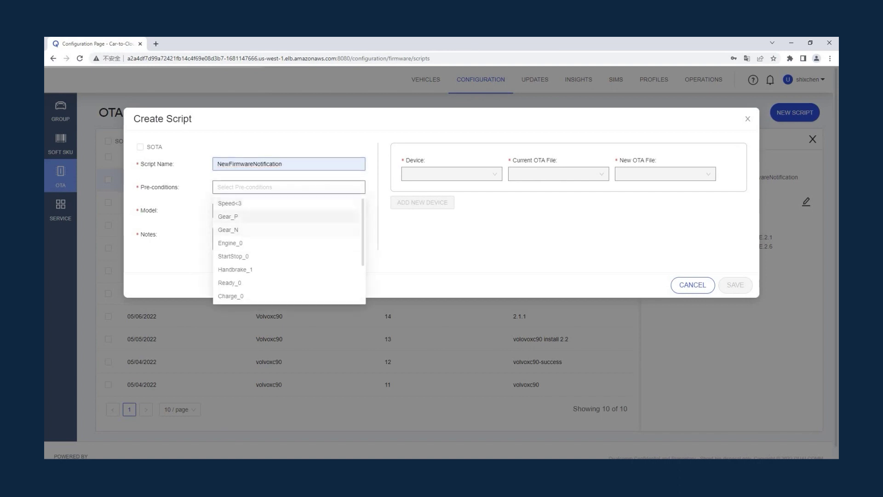
click(258, 216)
click(184, 256)
Set the script's model to Volvoxc90, its notes to "NewFirmwareNotification" and its device to Telematics
click(289, 210)
scroll(289, 253, down, 5)
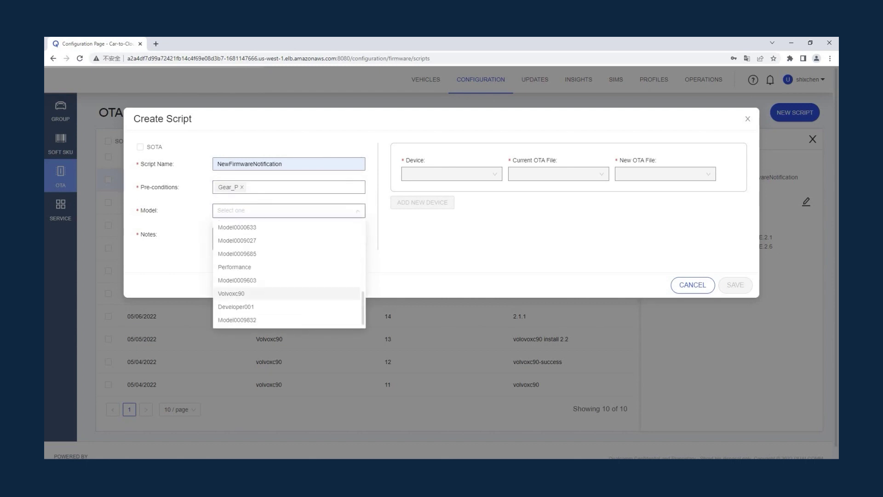
click(287, 293)
click(289, 239)
text(NewFirmwareNotification)
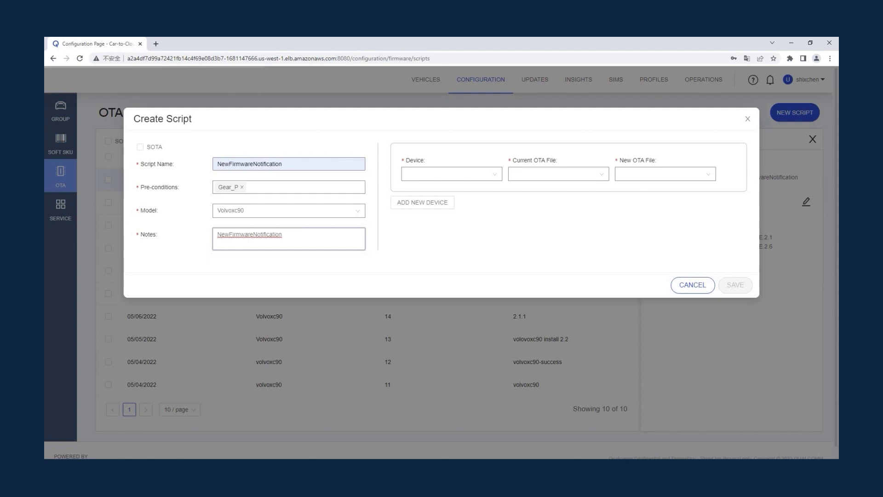
click(451, 174)
click(421, 190)
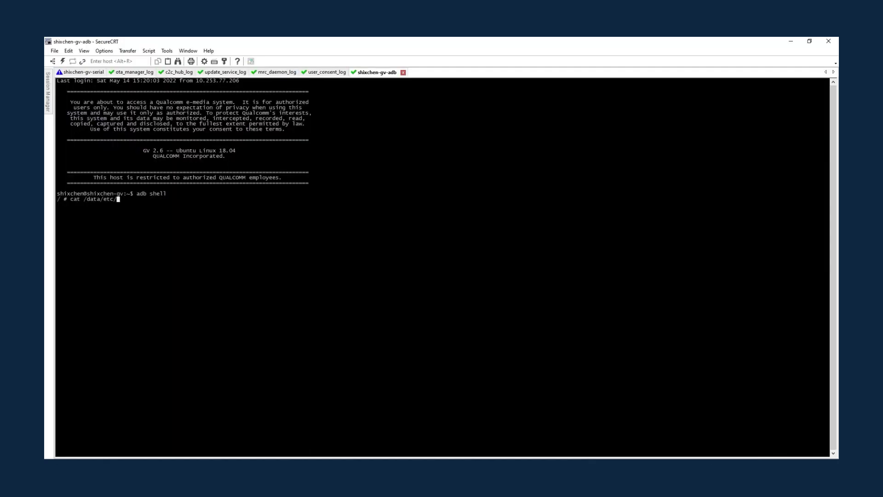
Switch to the adb session in SecureCRT, print /data/etc/image_version.txt in the device shell and highlight the Meta_Build_ID value
text(i)
key(Tab)
key(Return)
key(Return)
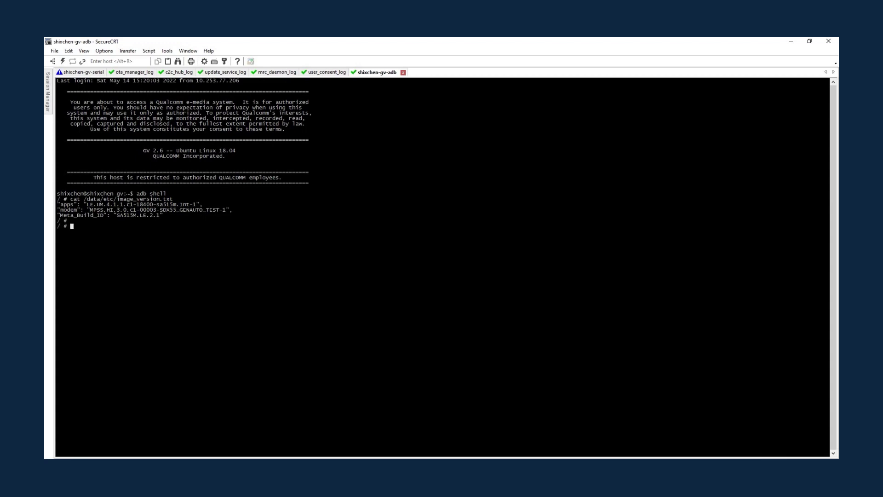
drag(117, 215, 160, 215)
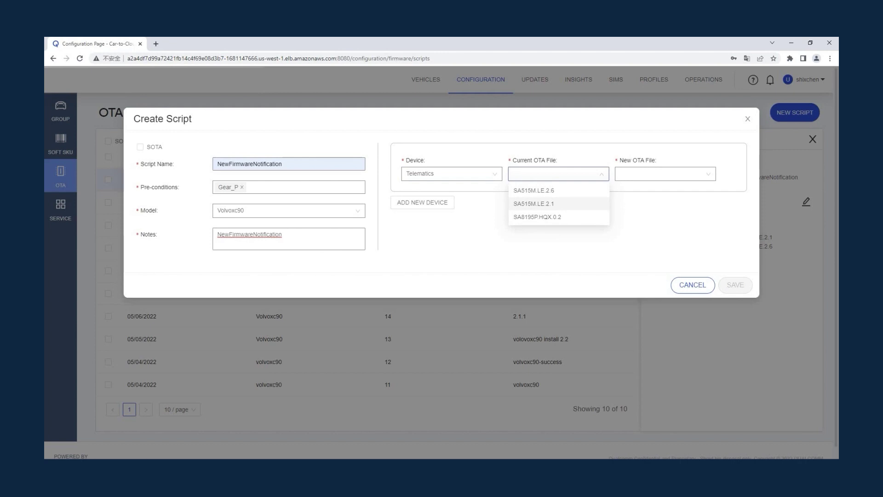
Back in Car-to-Cloud, set the current OTA file to SA515M.LE.2.1 and the new one to SA515M.LE.2.6, and select the NewFirmwareNotification script in the list
click(533, 203)
click(665, 174)
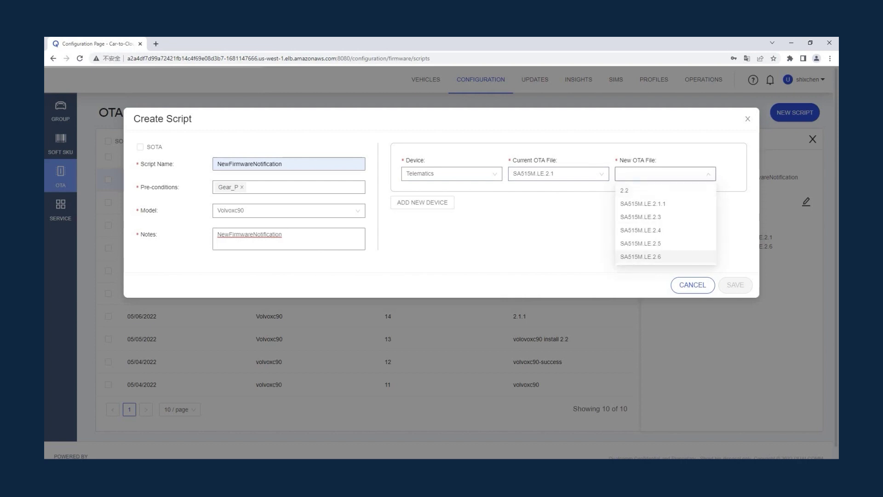
click(641, 257)
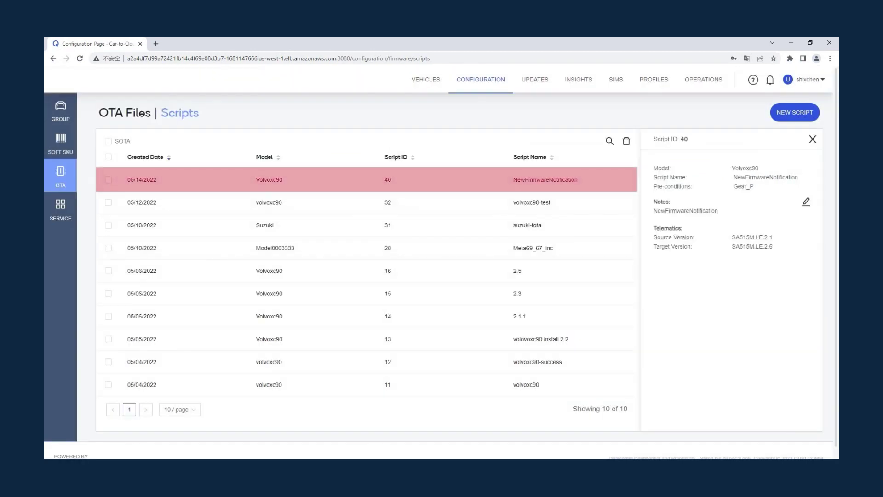
click(108, 180)
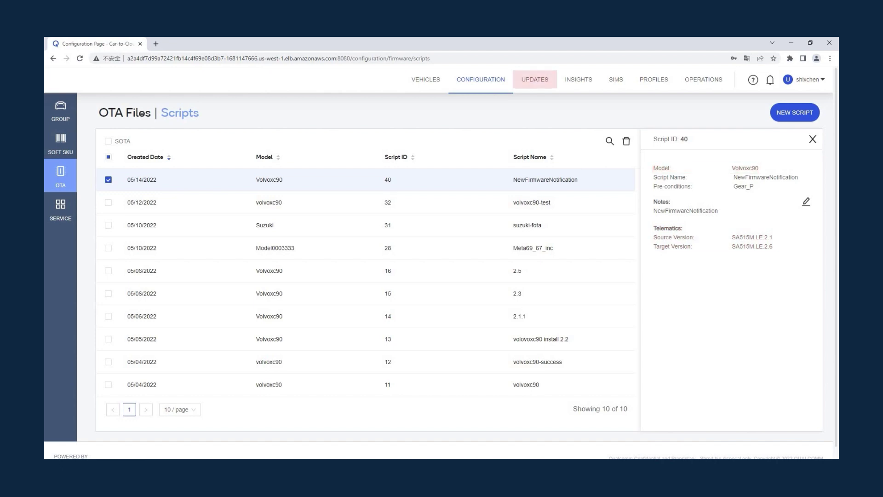
Start a new OTA update for the Volvoxc90 model using the NewFirmwareNotification script
click(535, 80)
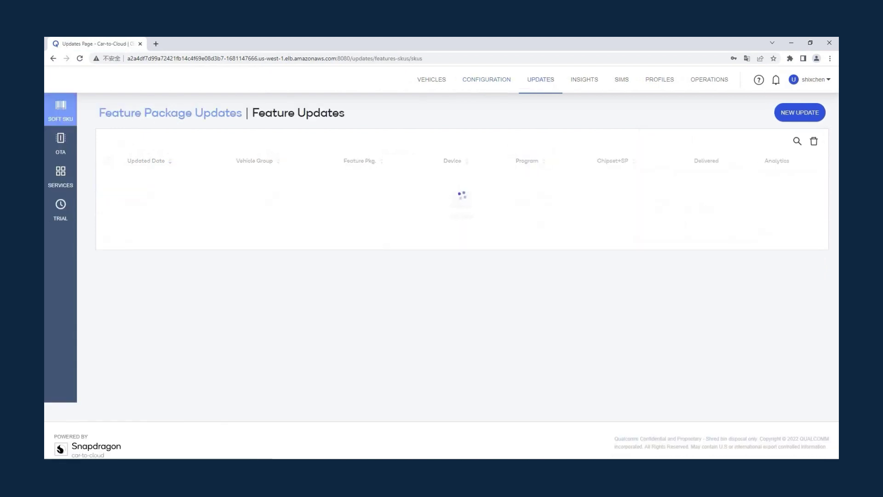
click(60, 142)
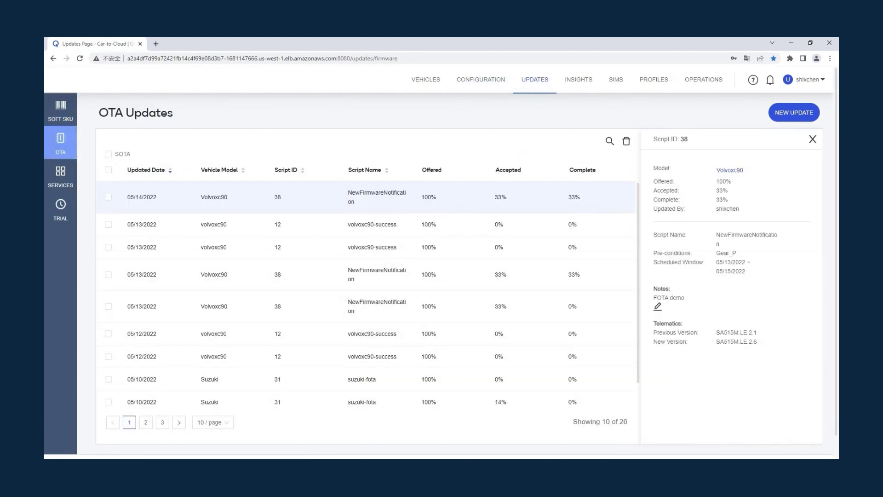
click(794, 113)
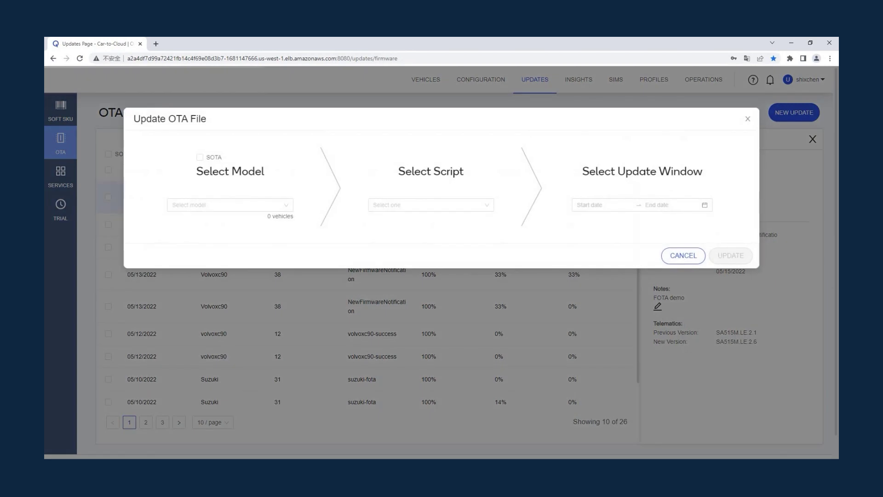
click(230, 206)
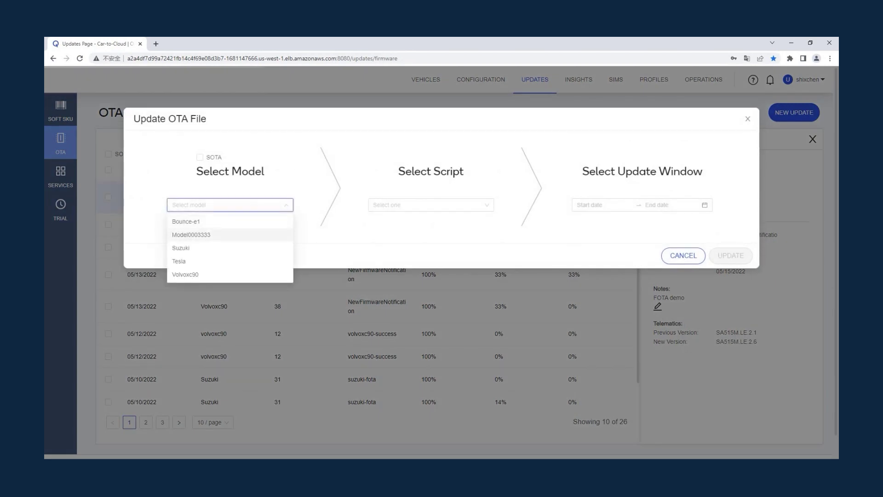
click(186, 274)
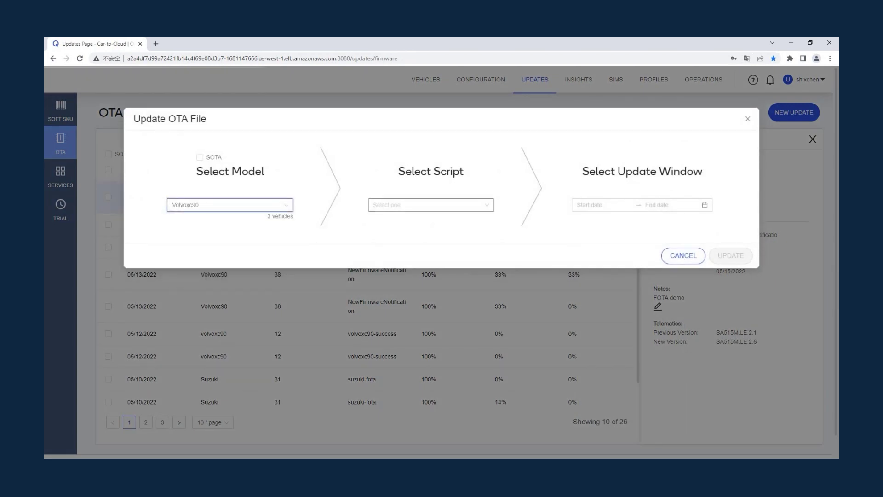
click(431, 204)
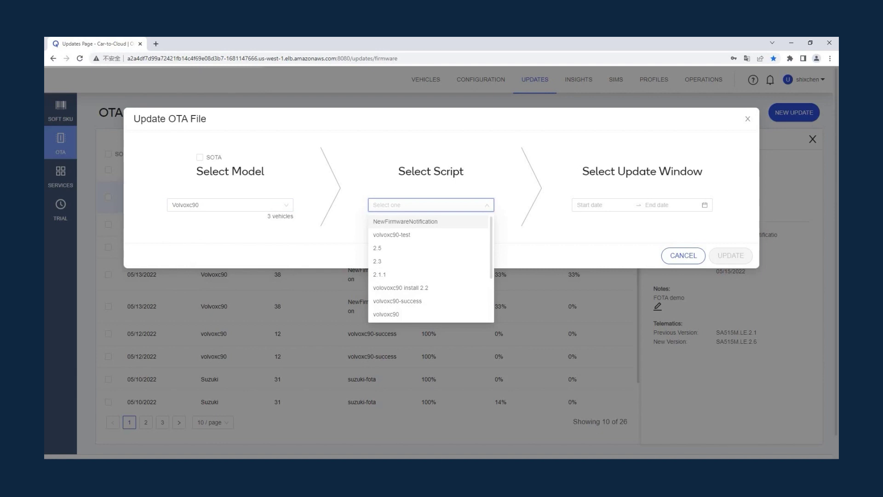
click(405, 221)
Set the update window from 2022-05-13 to 2022-05-15 and submit the OTA update
click(602, 205)
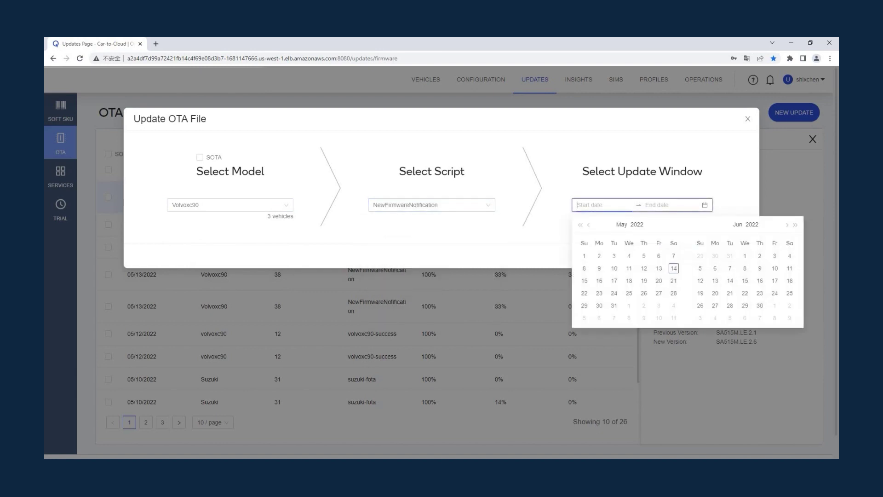
click(659, 268)
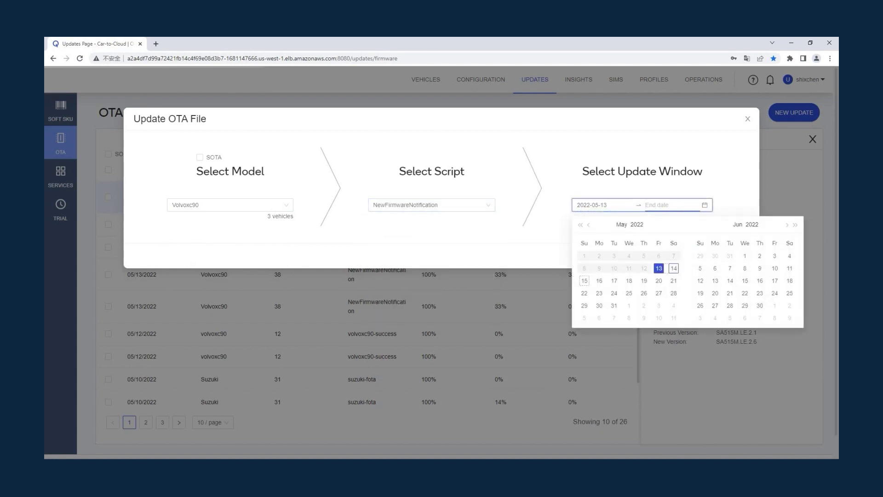
click(674, 268)
click(731, 255)
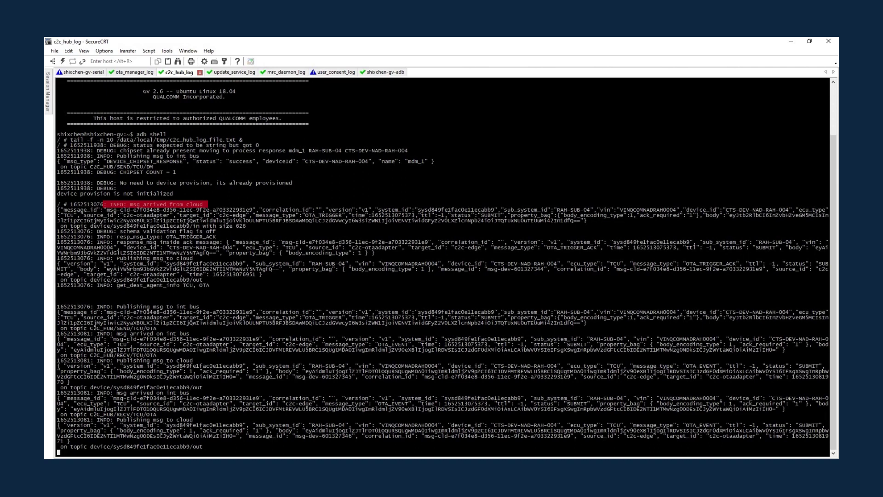
In SecureCRT, check the OTA manager and user consent logs, and run download_consent_accept.sh from /data in the adb session
click(134, 73)
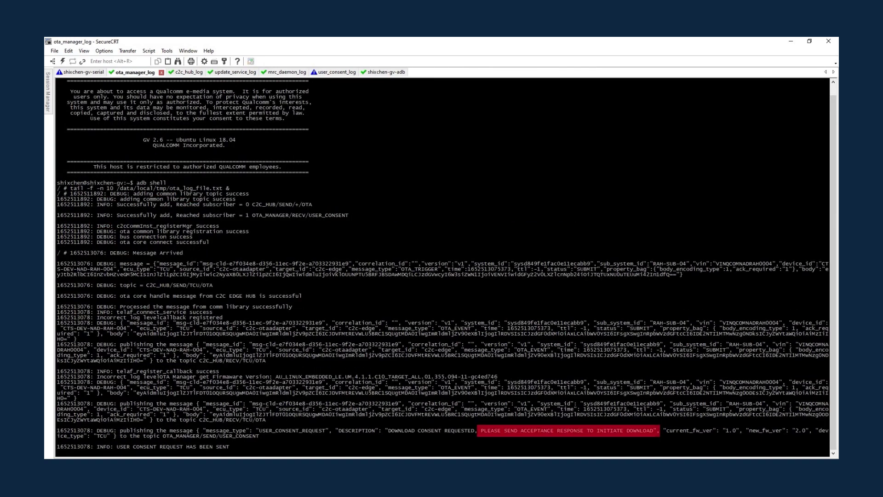
click(337, 72)
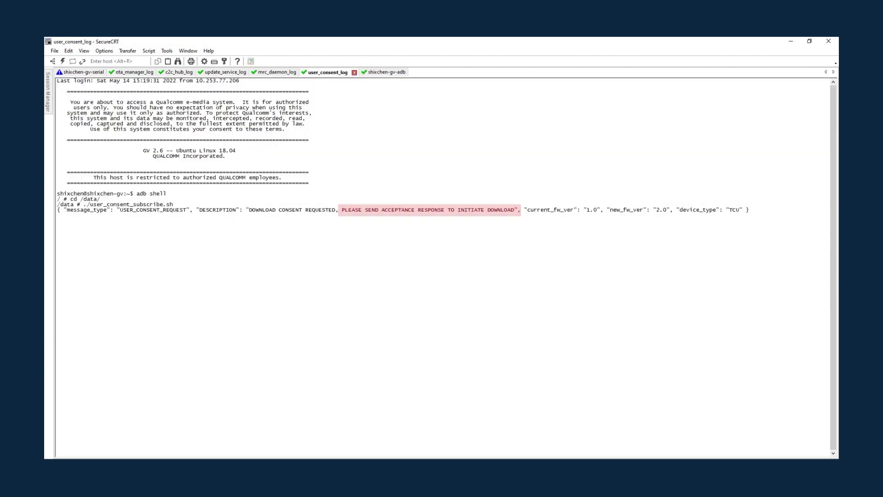
key(alt+7)
text(cd /data)
key(Return)
text(./dow)
key(Tab)
key(Return)
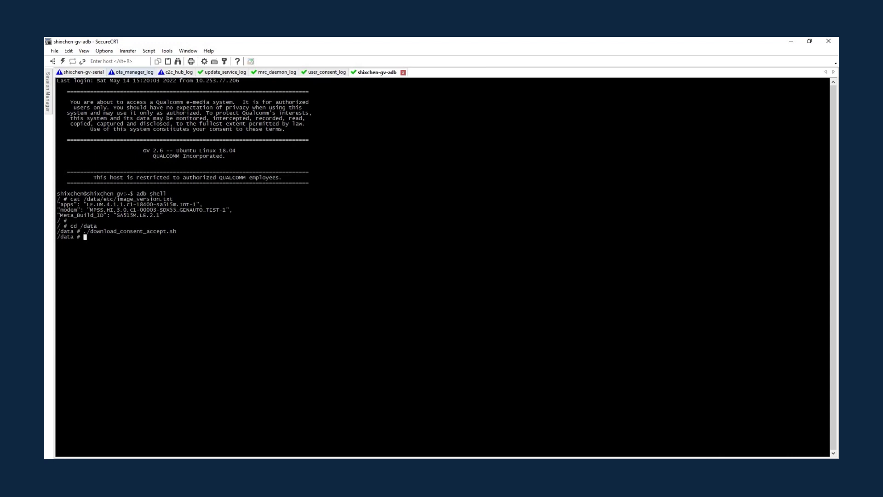
Follow the download and installation progress in the ota_manager_log and update_service_log sessions
click(134, 73)
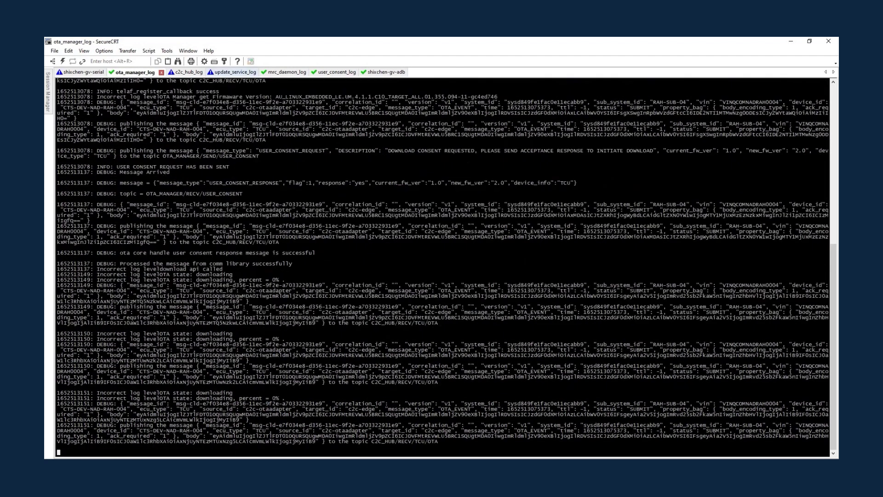
key(alt+4)
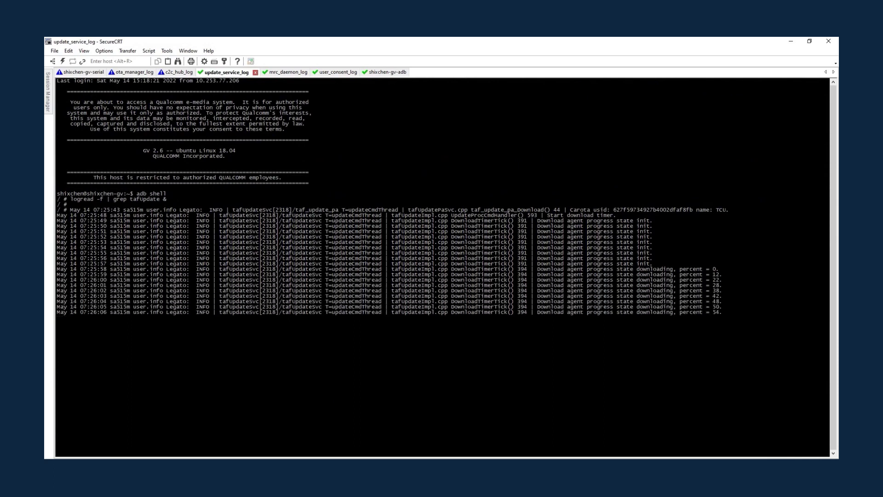
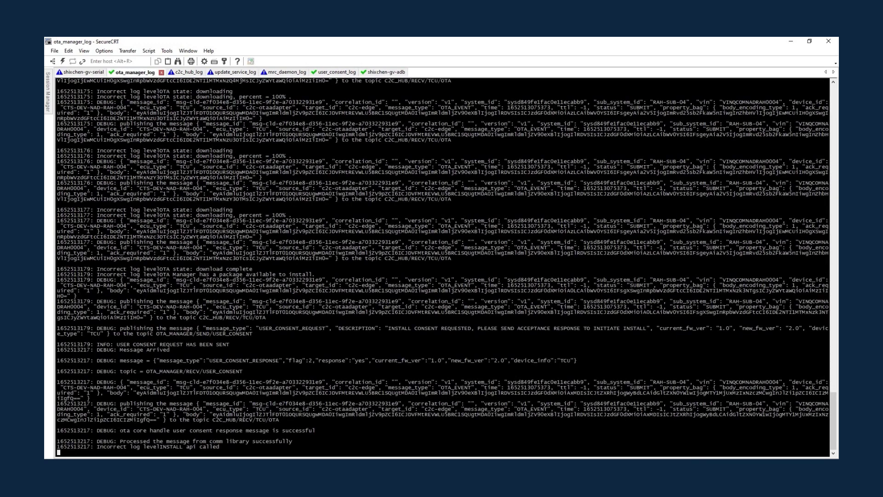
key(alt+4)
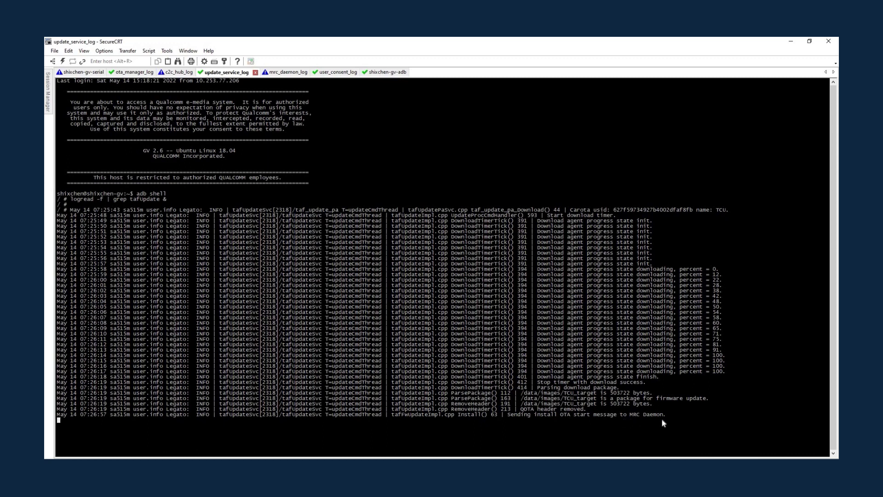
Print /tmp/recovery.log from the device shell in the recovery_log session
key(ctrl+Tab)
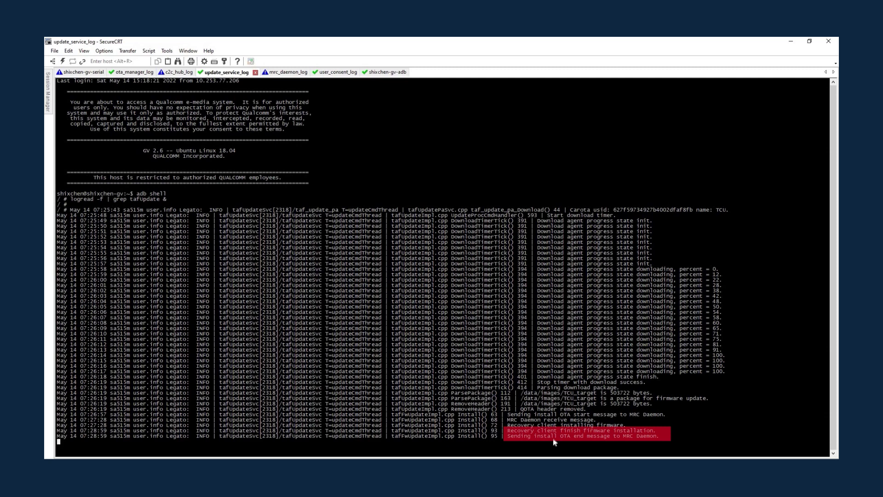
text(cat /tmp)
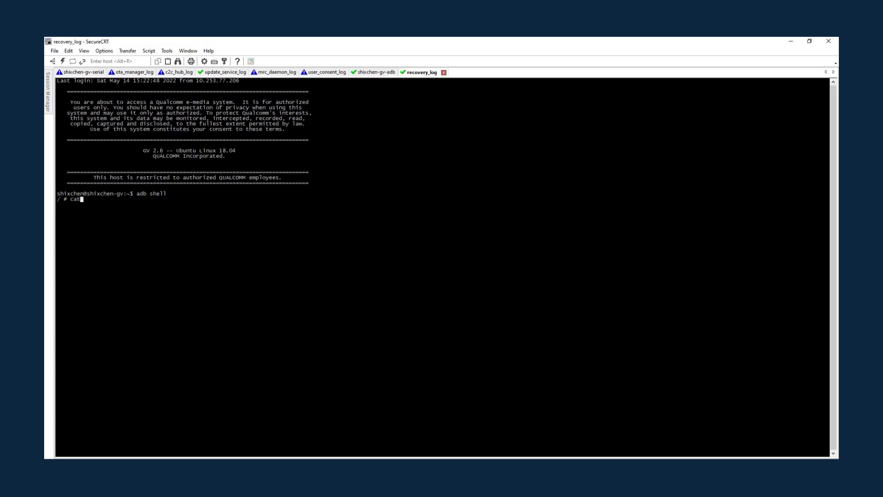
text(/recovery.log)
key(Return)
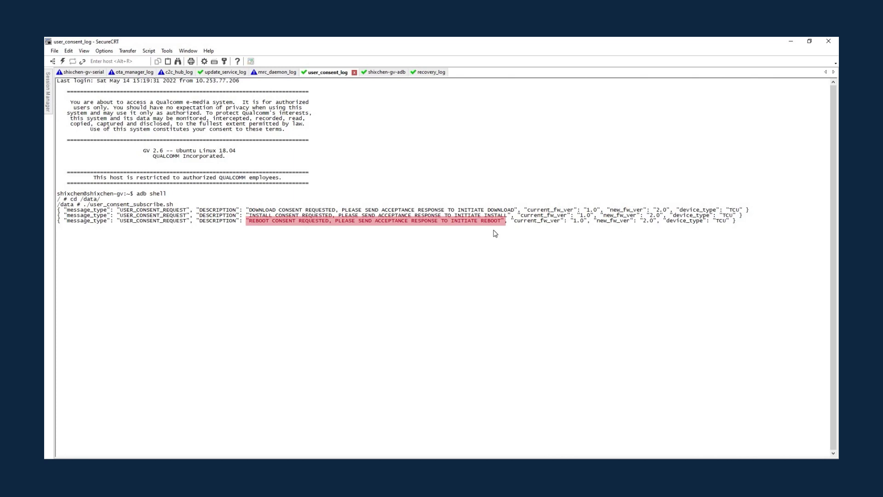
Query the device's boot slot with abctl --boot_slot in the recovery_log session before the reboot
key(alt+8)
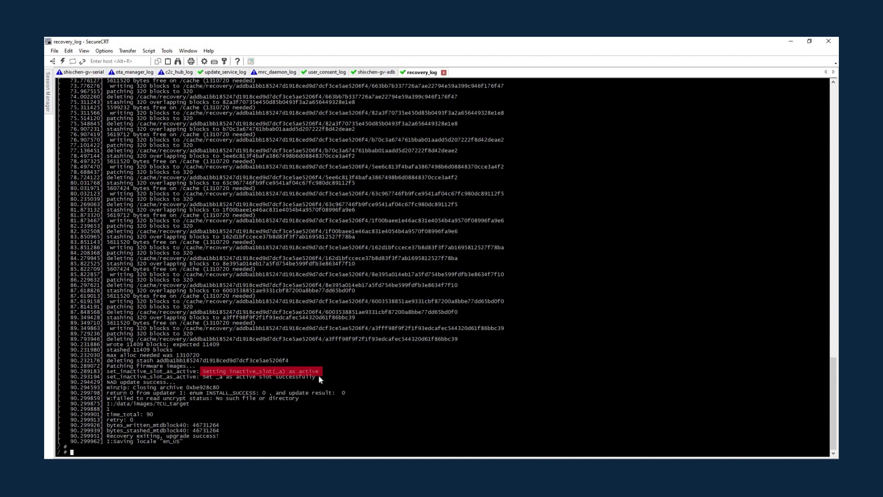
text(abctl --b)
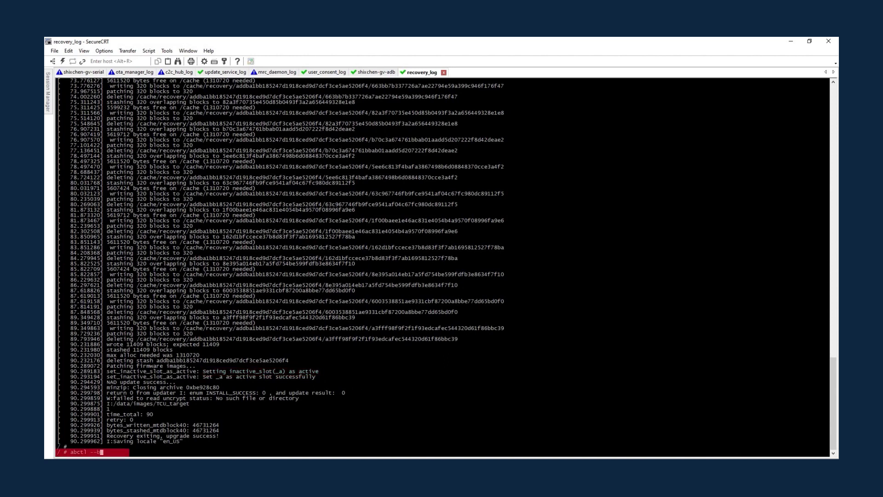
text(oot_slot)
key(Return)
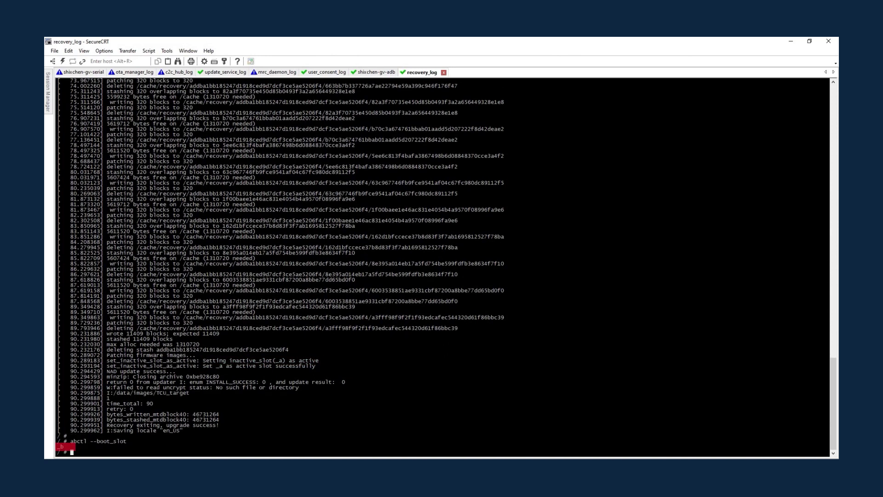
Run reboot_consent_accept.sh in the adb session and watch the device reboot in the serial session
click(377, 73)
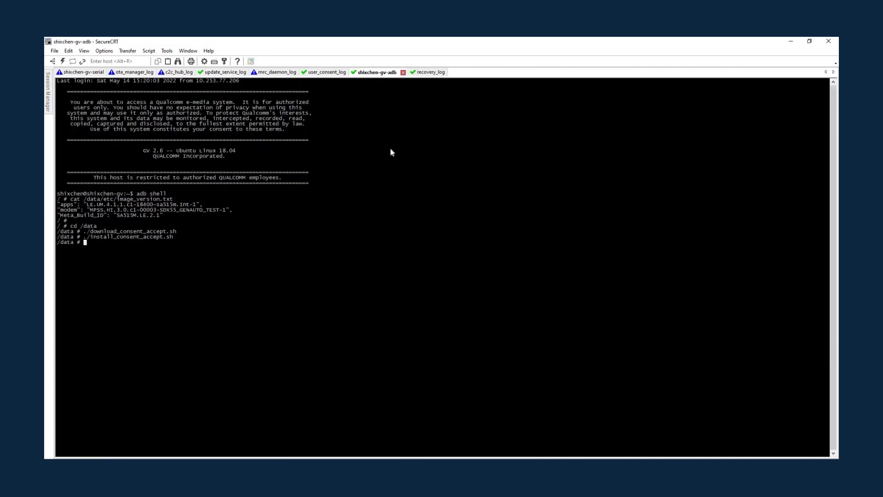
text(./reboot_c)
key(Tab)
key(Return)
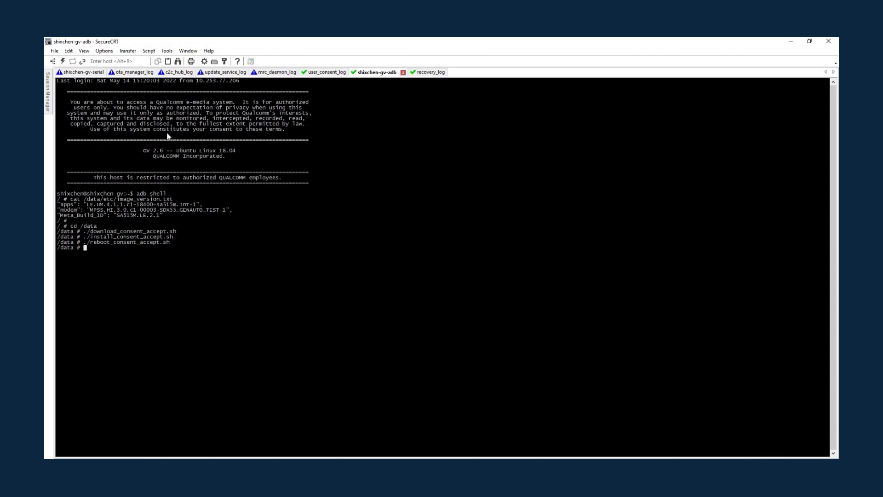
click(81, 74)
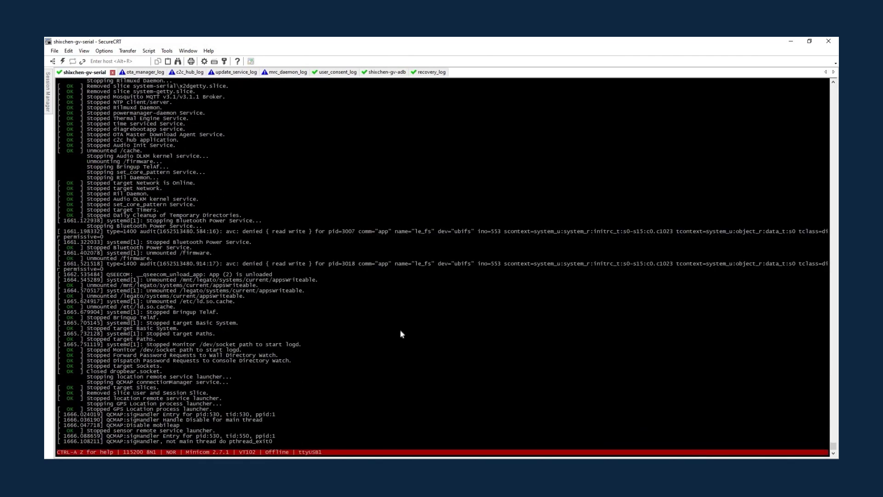
Reconnect the recovery_log session with adb shell and query the boot slot again with abctl --boot_slot
click(430, 72)
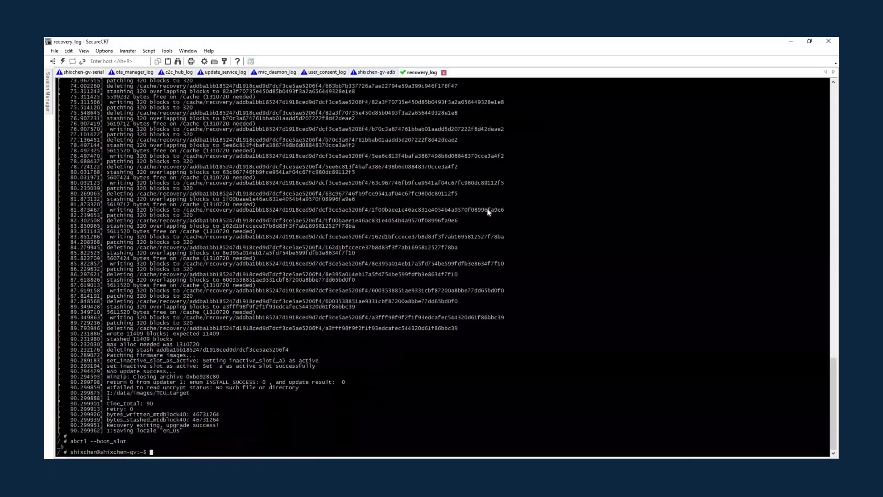
text(adb shell)
key(Return)
text(abctl)
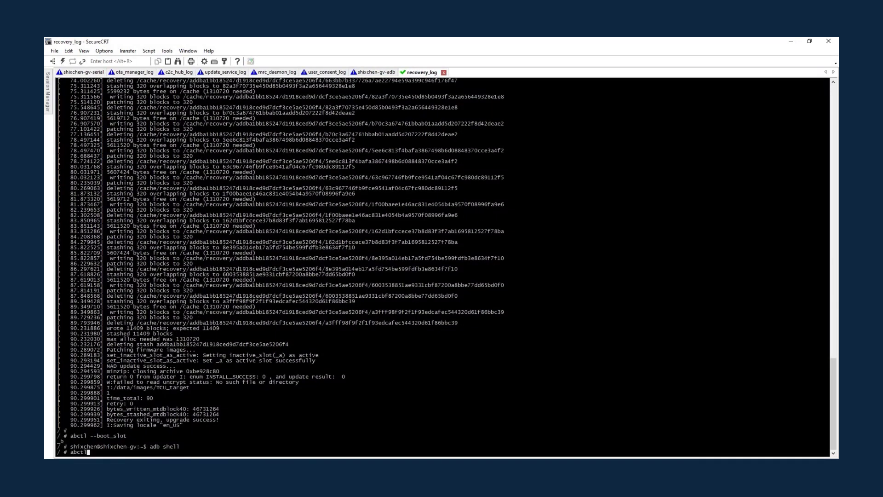
text( --boot_slot)
key(Return)
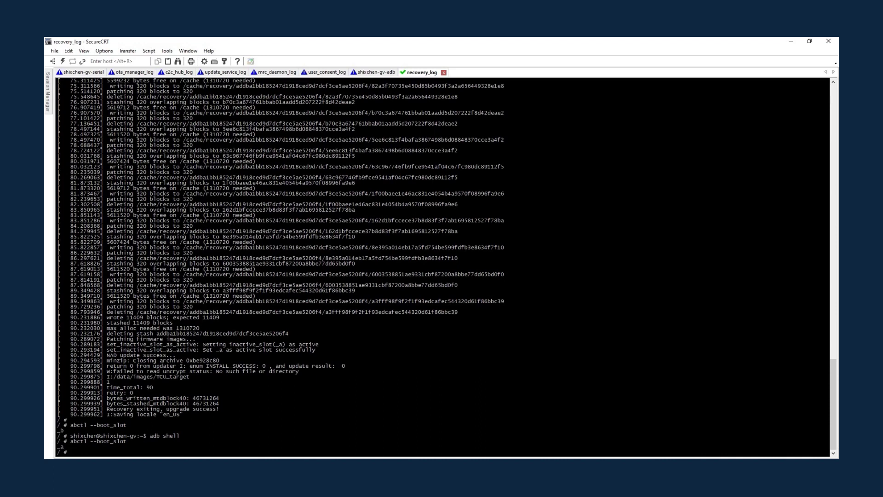
Reconnect the update_service_log session with adb shell and restart log monitoring with logread -f | grep tafUpdate &
click(225, 72)
text(adb shell)
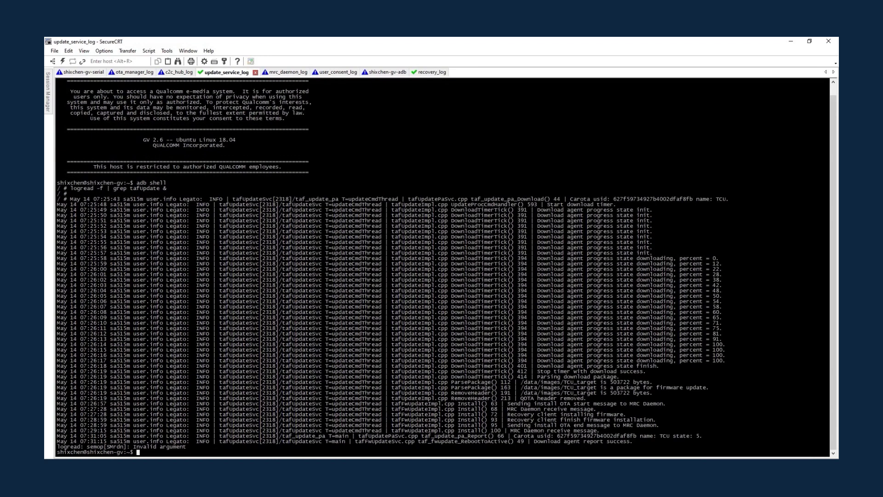
key(Return)
text(logread -f | grep tafUpdate &)
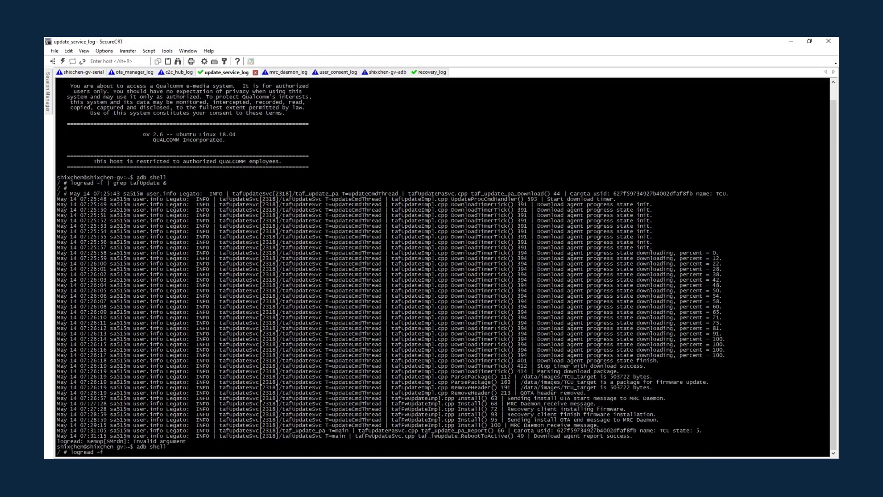
key(Return)
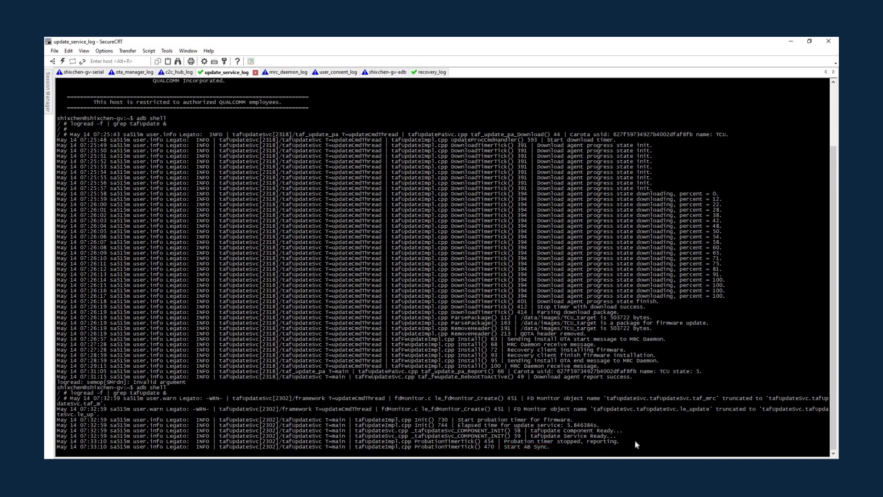
key(Return)
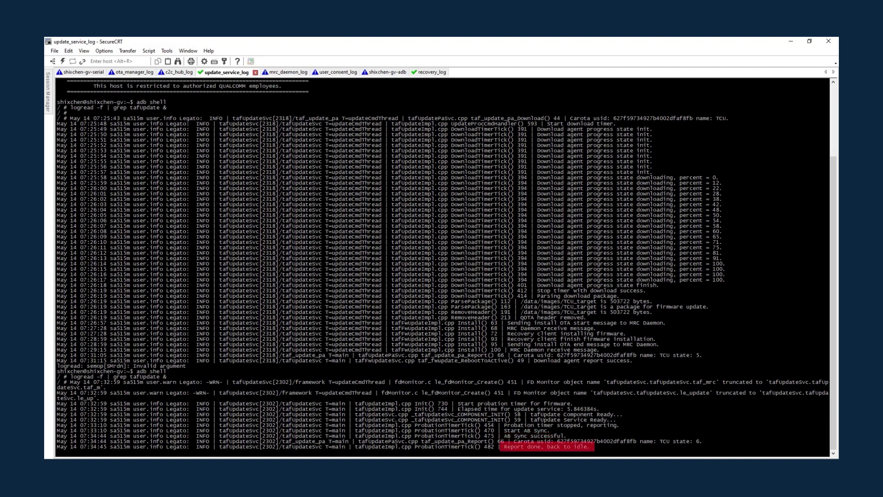
Print /data/persist/c2c/c2c.conf in the update_service_log session's device shell
key(Return)
text(cat /data/pers)
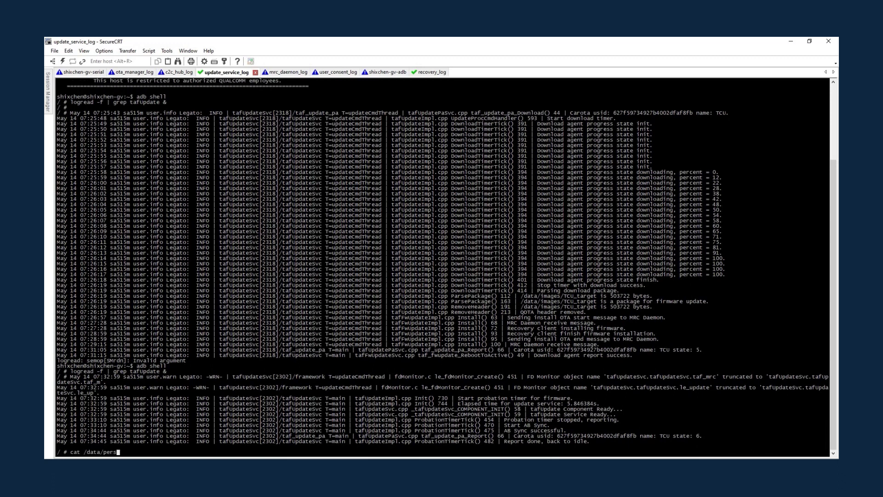
text(ist/c2c/c2c.conf)
key(Return)
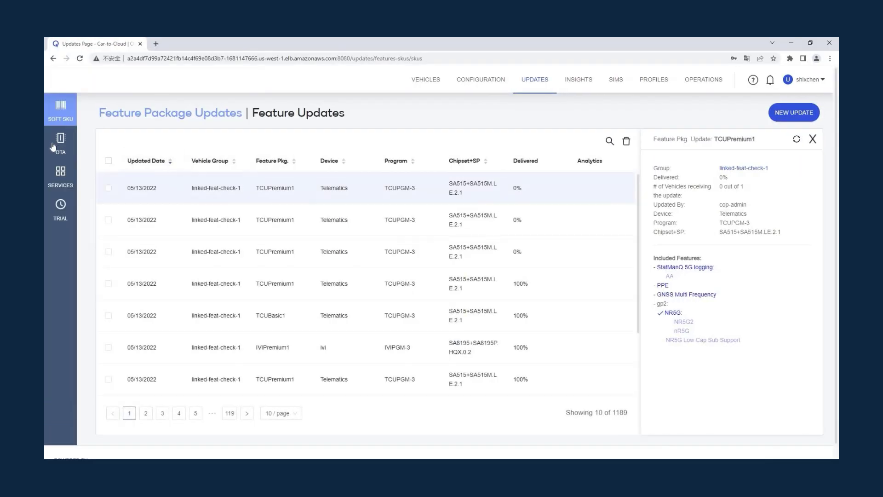
Back in Car-to-Cloud, open the newest OTA update's Volvoxc90 vehicle list and inspect the details of the vehicle with SUCCESS status
click(52, 146)
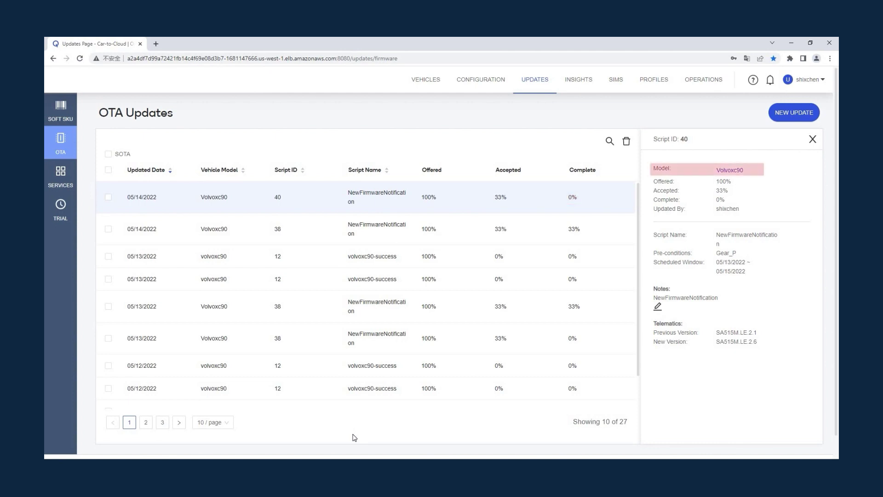
click(736, 171)
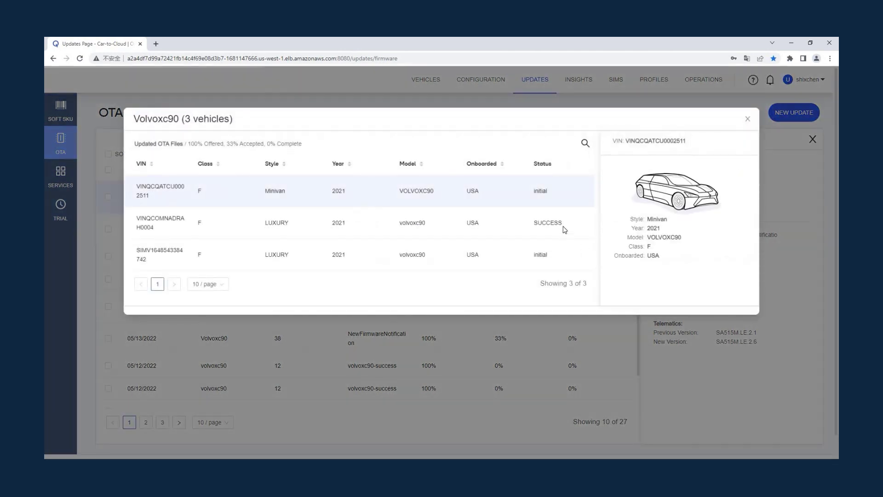
click(565, 228)
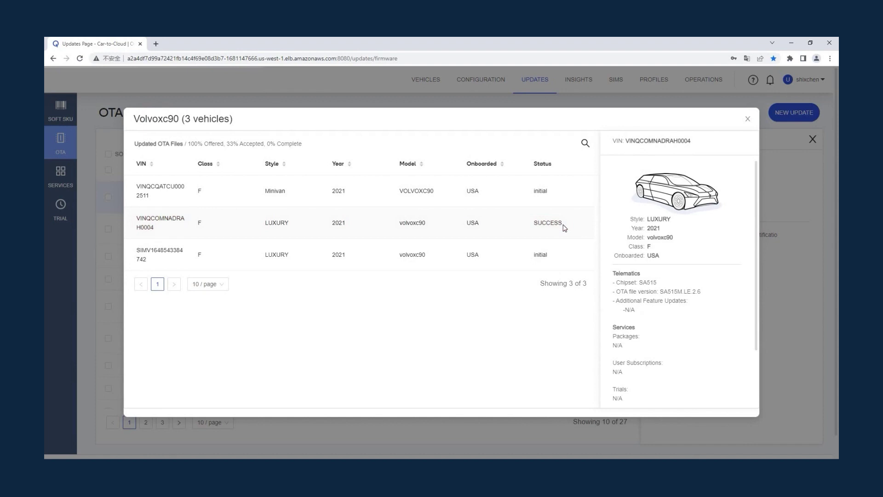
key(Escape)
Reload the OTA updates list
click(531, 83)
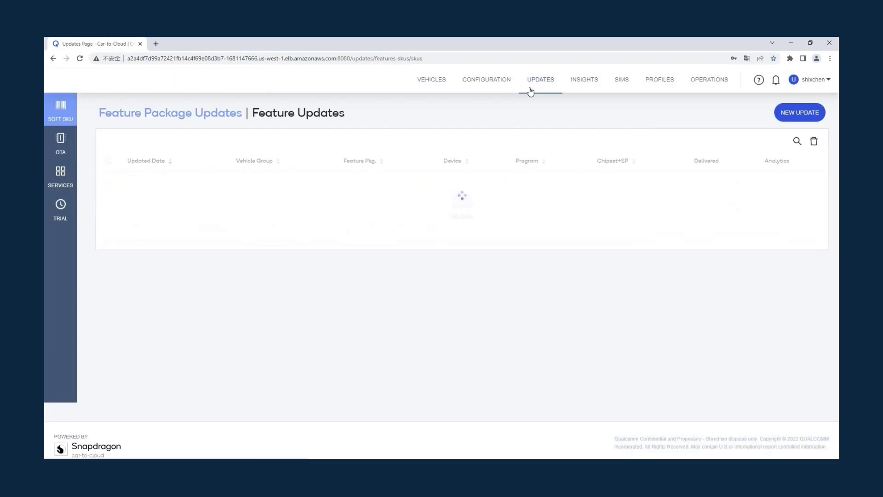
click(58, 146)
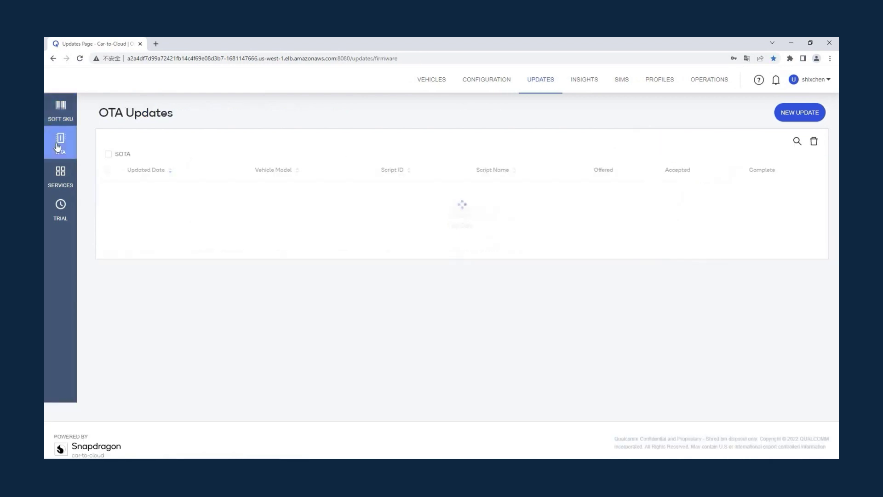